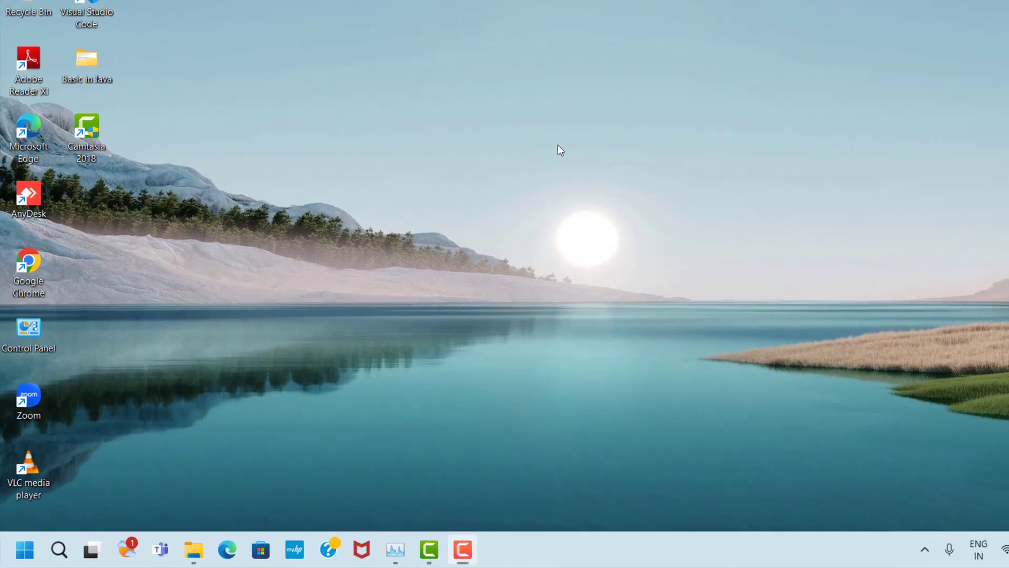
Open the roaming application data folder by running %appdata%.
key("super+r")
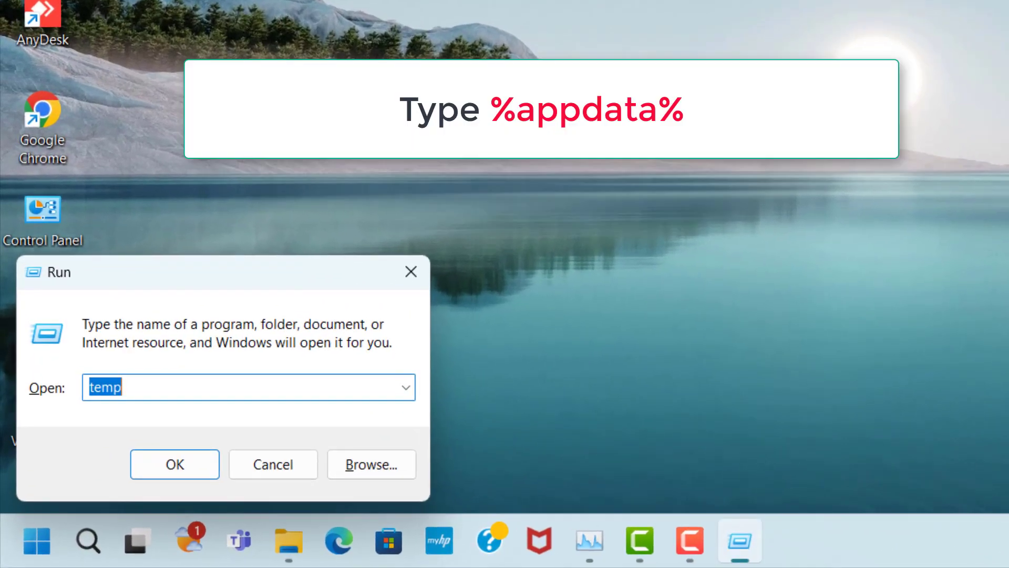
type("%appd")
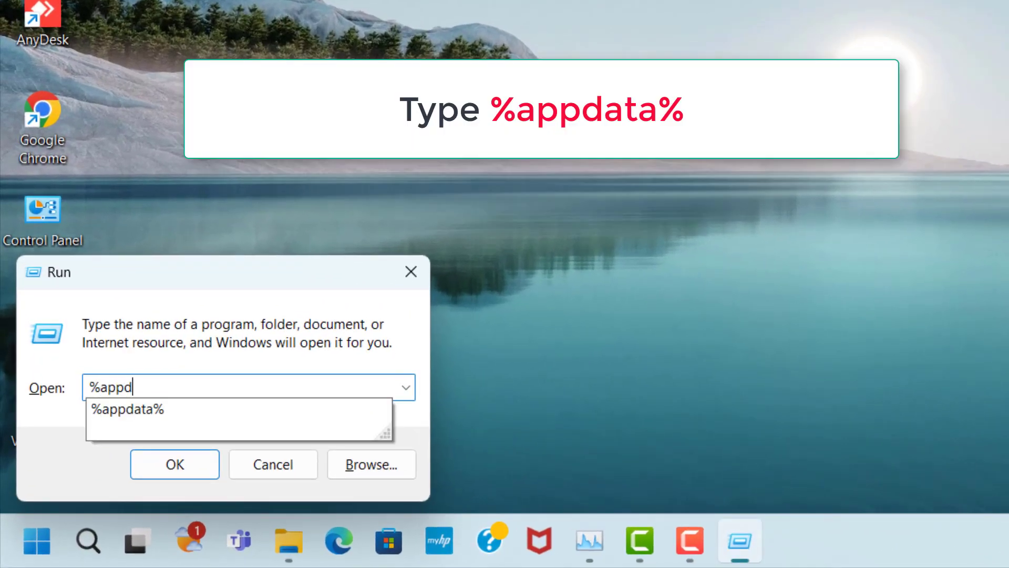
type("ata%")
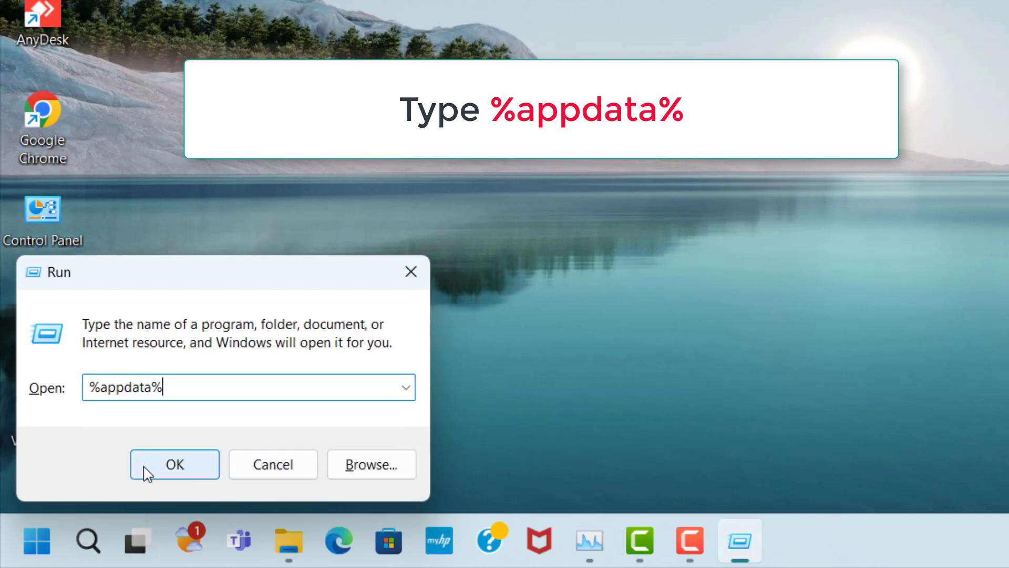
left_click(203, 472)
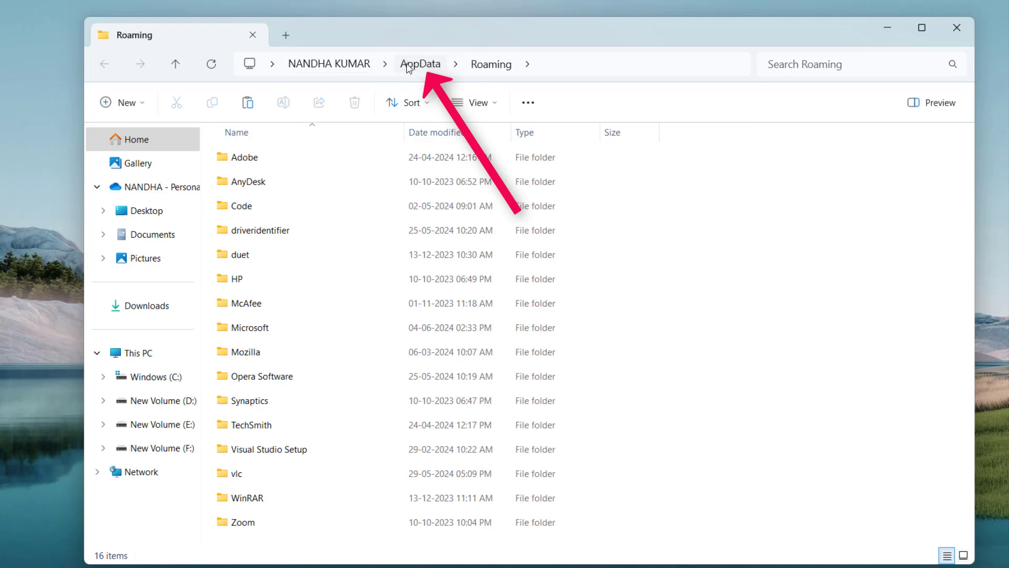
Go up to the AppData folder and open the Temp folder inside Local.
left_click(443, 70)
left_click(284, 161)
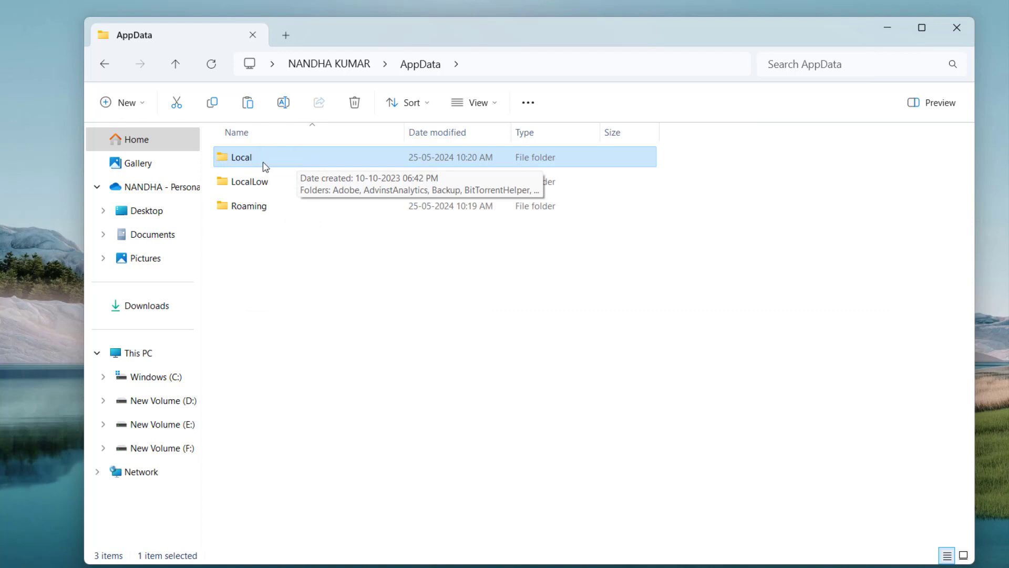
double_click(288, 166)
scroll(304, 308, "down", 5)
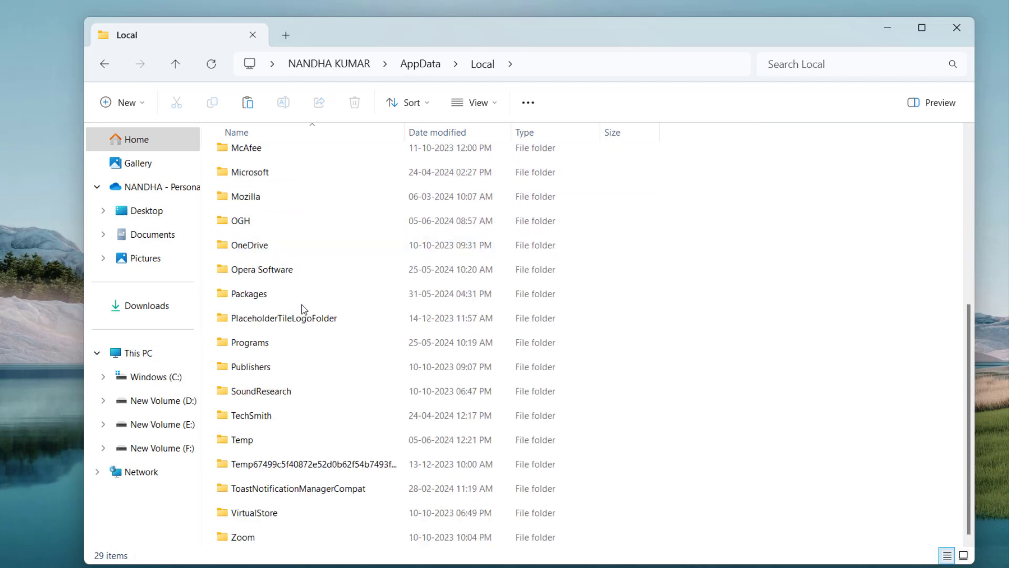
left_click(271, 446)
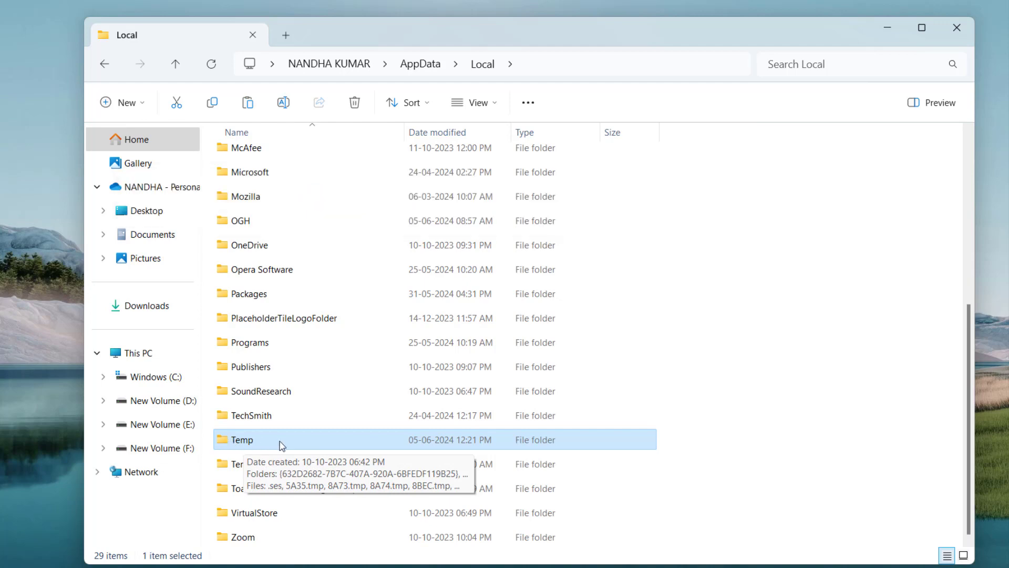
double_click(281, 445)
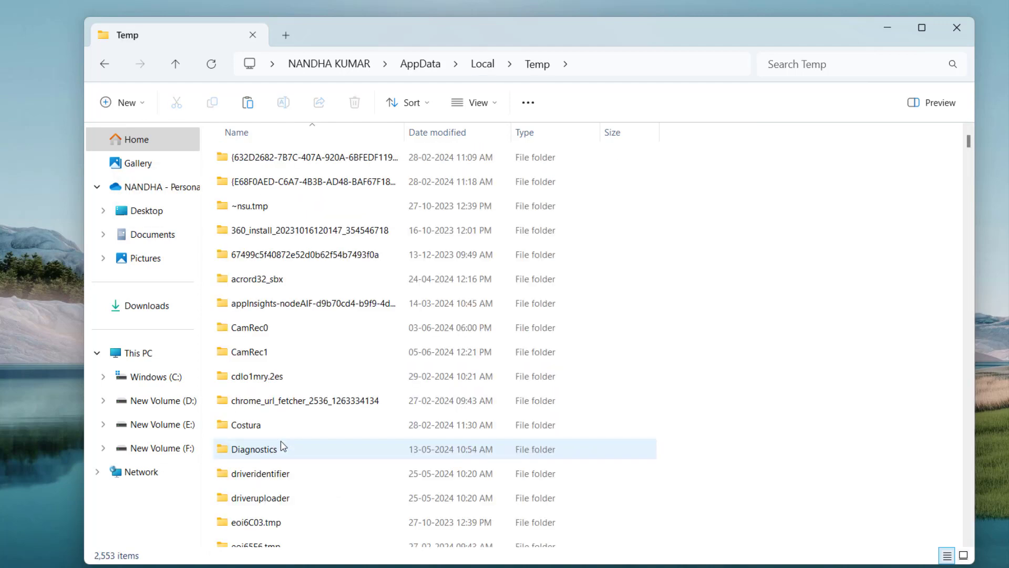
Select all files and folders in the Local Temp folder for deletion.
left_click(326, 159)
key("ctrl+a")
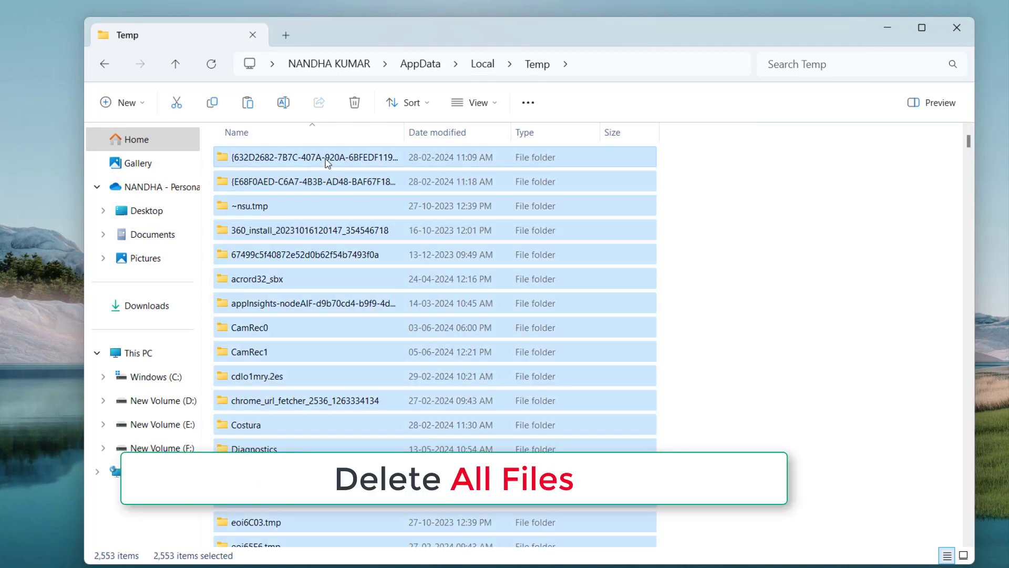
right_click(327, 162)
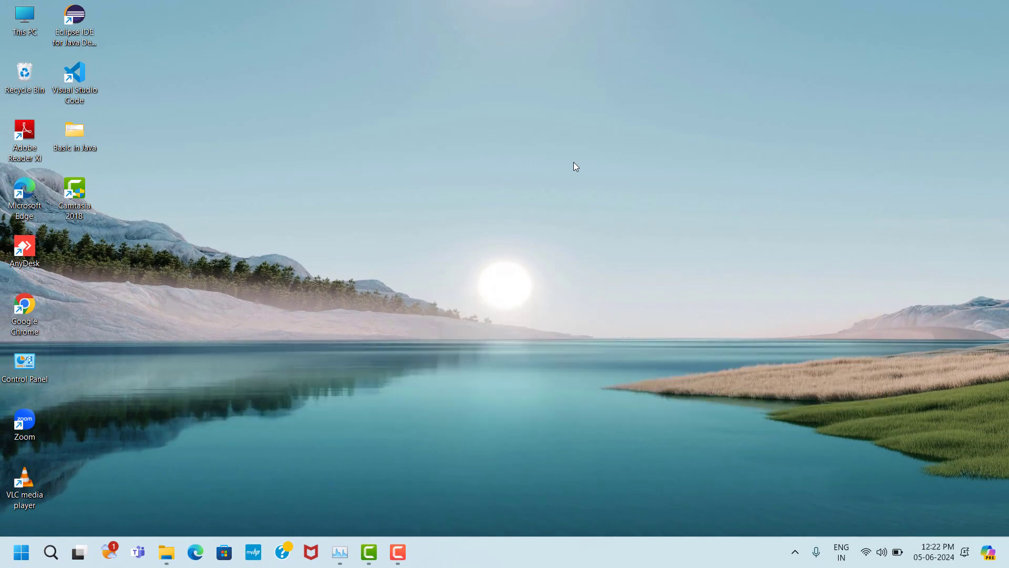
Open the Windows Temp folder by running temp, and select all of its files and folders for deletion.
key("super+r")
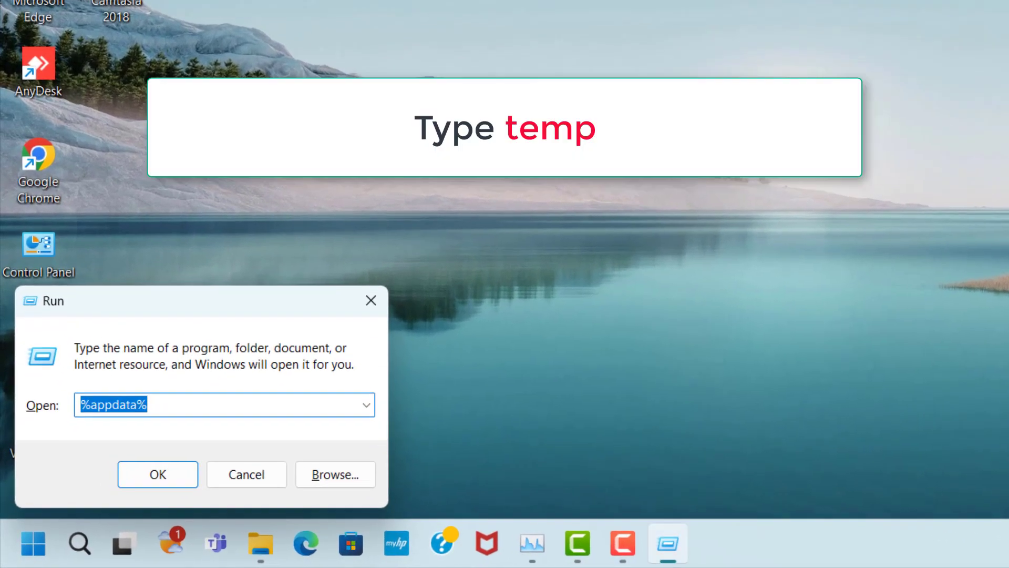
type("temp")
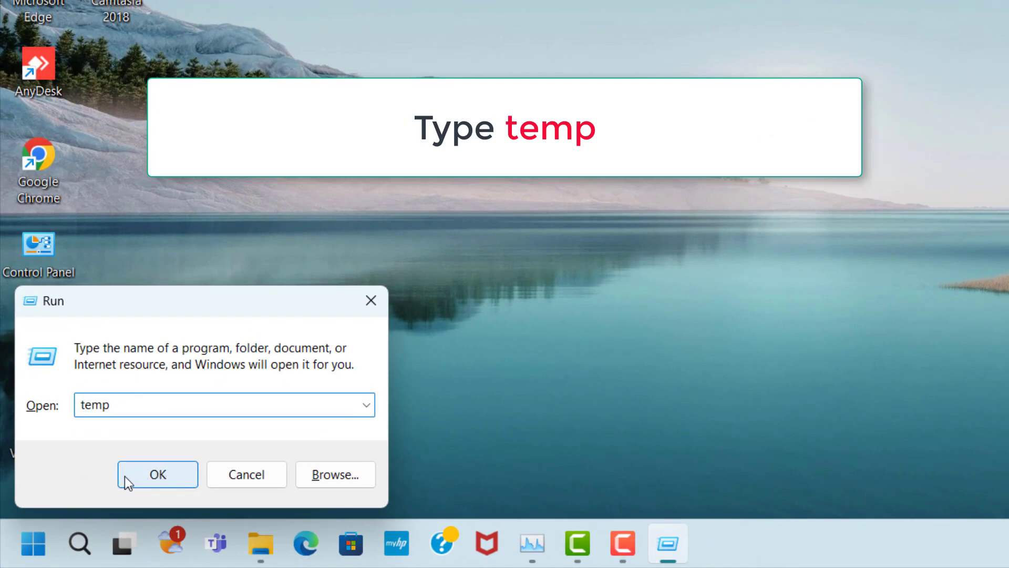
left_click(172, 477)
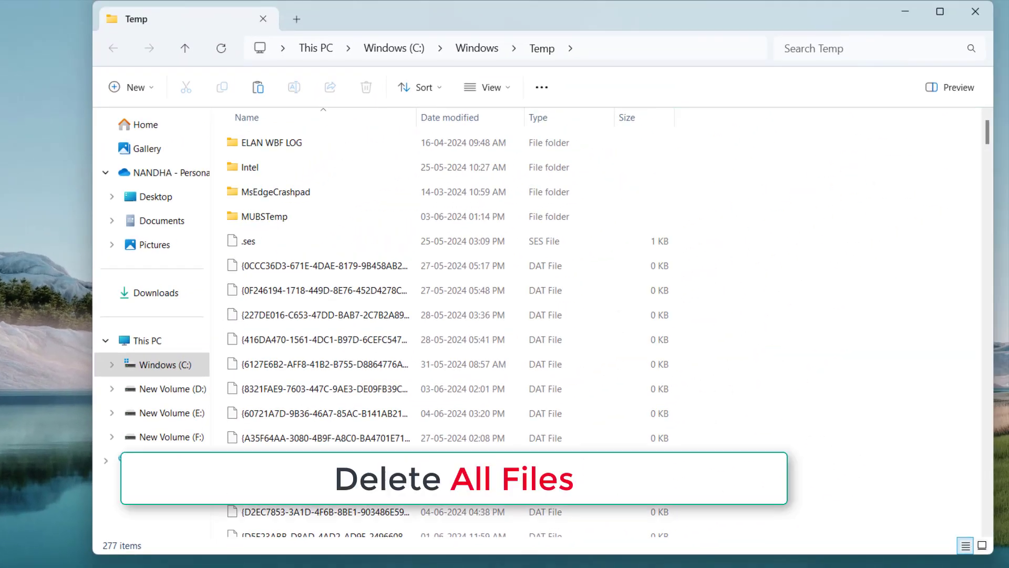
left_click(347, 148)
key("ctrl+a")
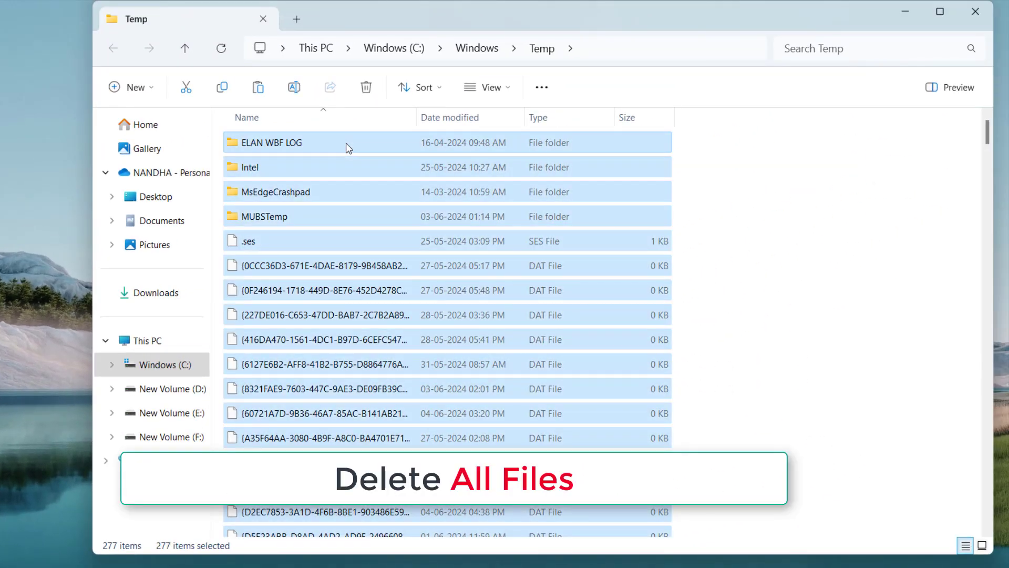
right_click(347, 148)
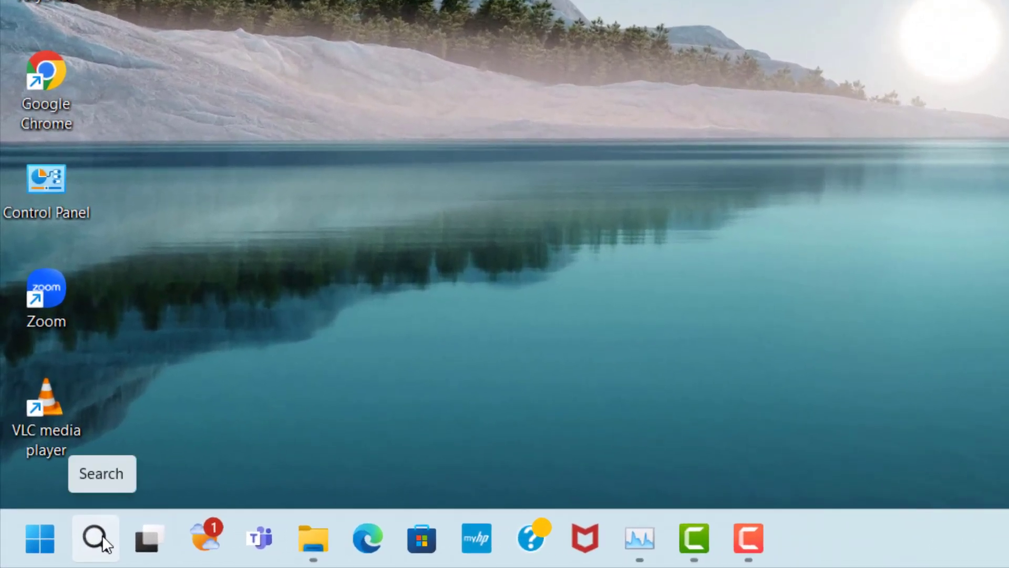
Find the Windows Update settings through a system search, check for updates, and close Settings.
left_click(102, 535)
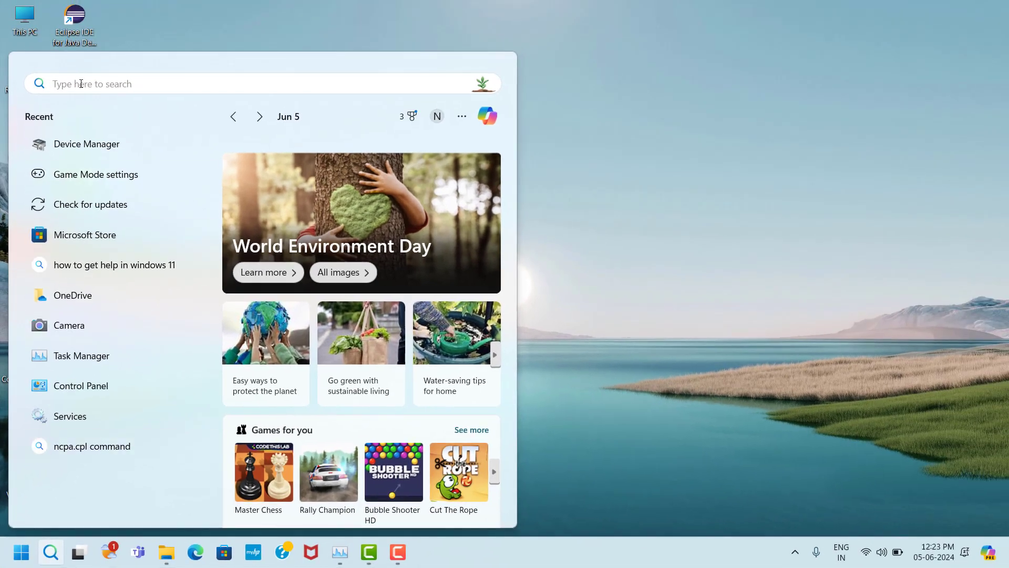
type("chec")
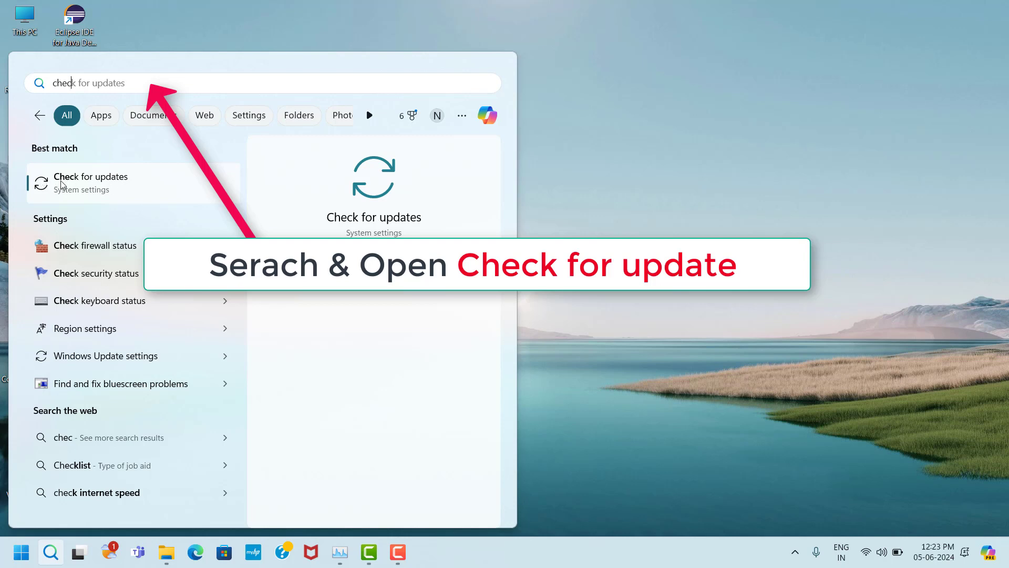
left_click(128, 184)
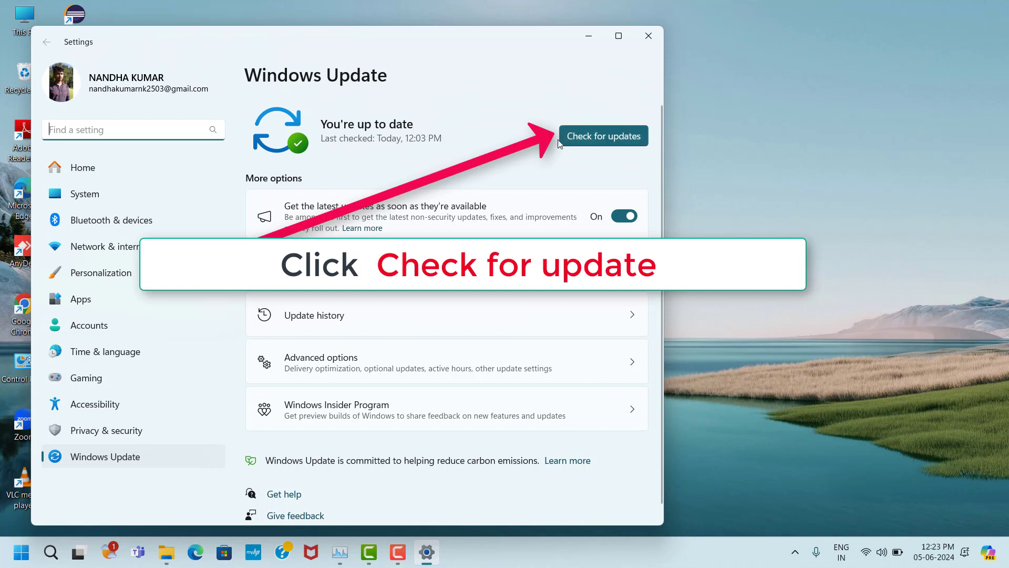
left_click(626, 144)
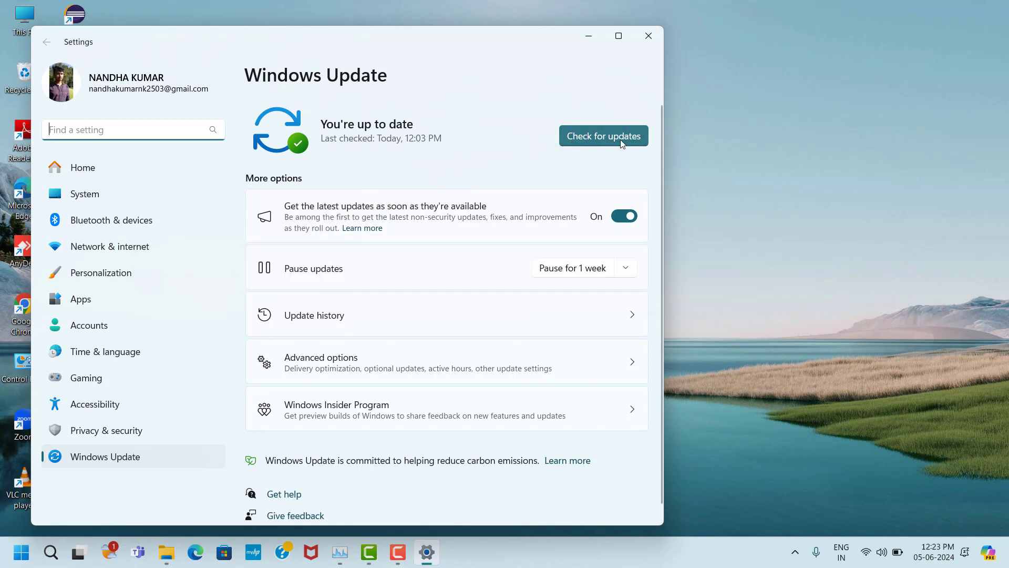
left_click(622, 144)
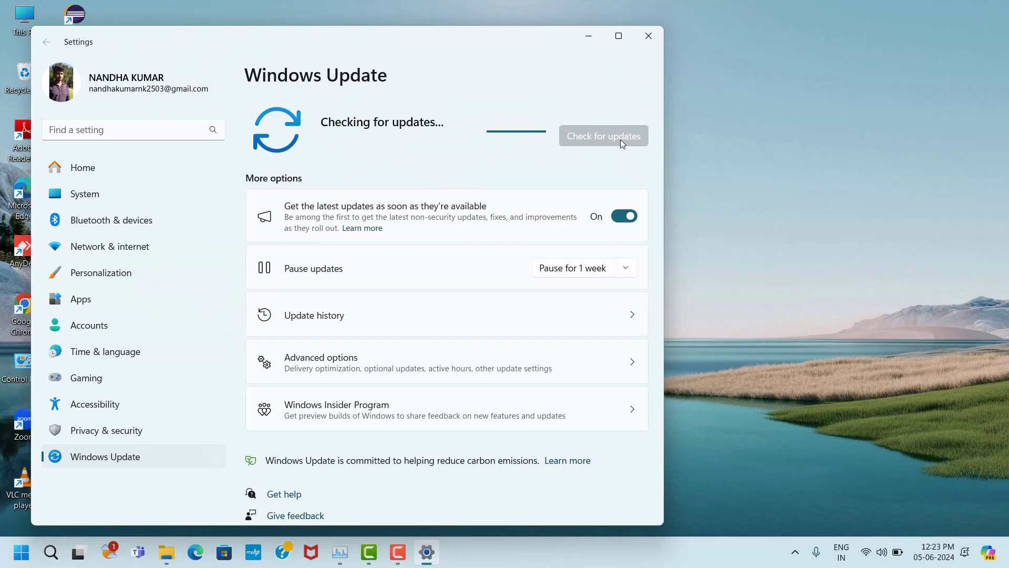
left_click(651, 40)
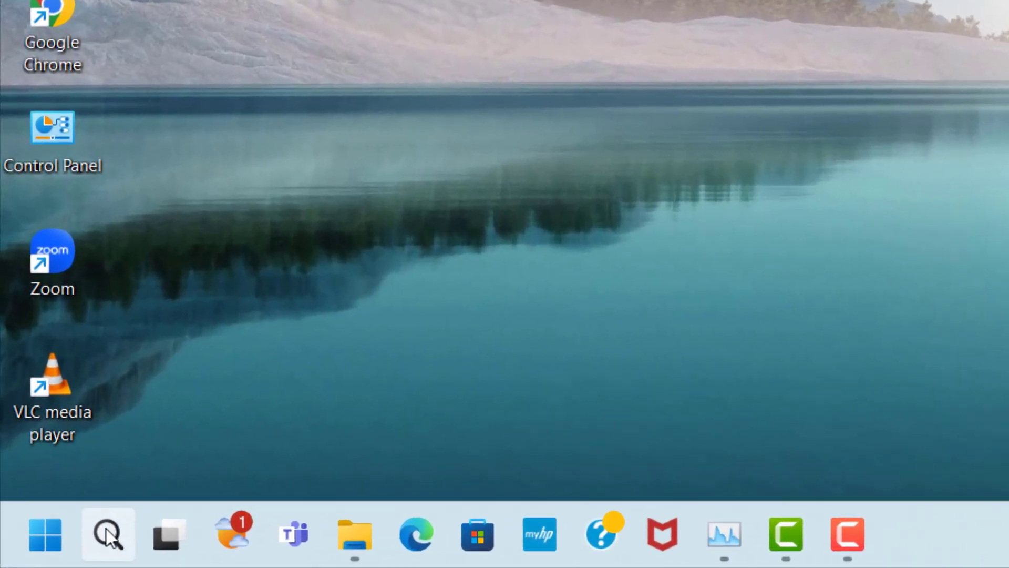
Search the system for the Game Mode settings and turn Game Mode on.
left_click(109, 535)
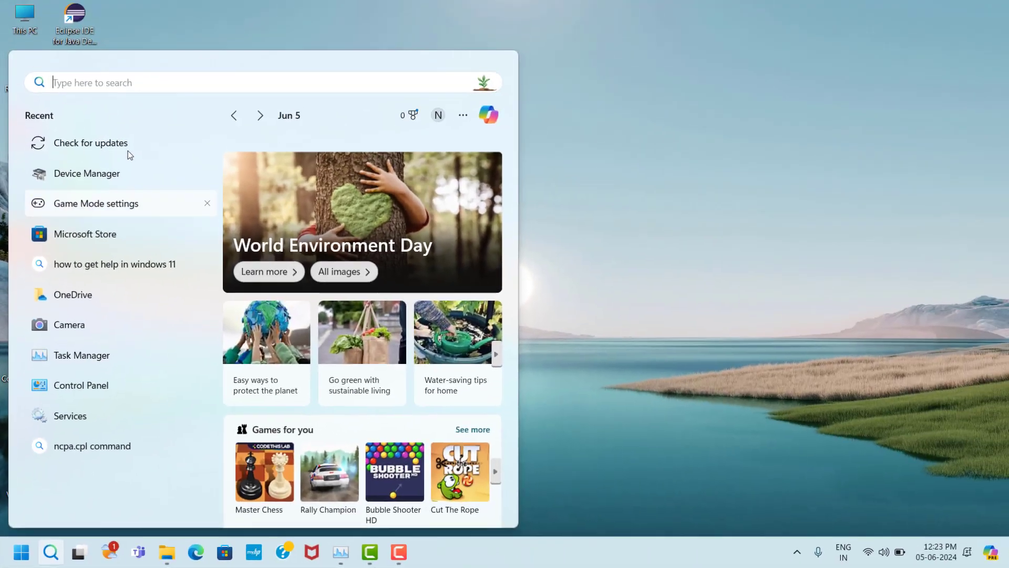
type("ga")
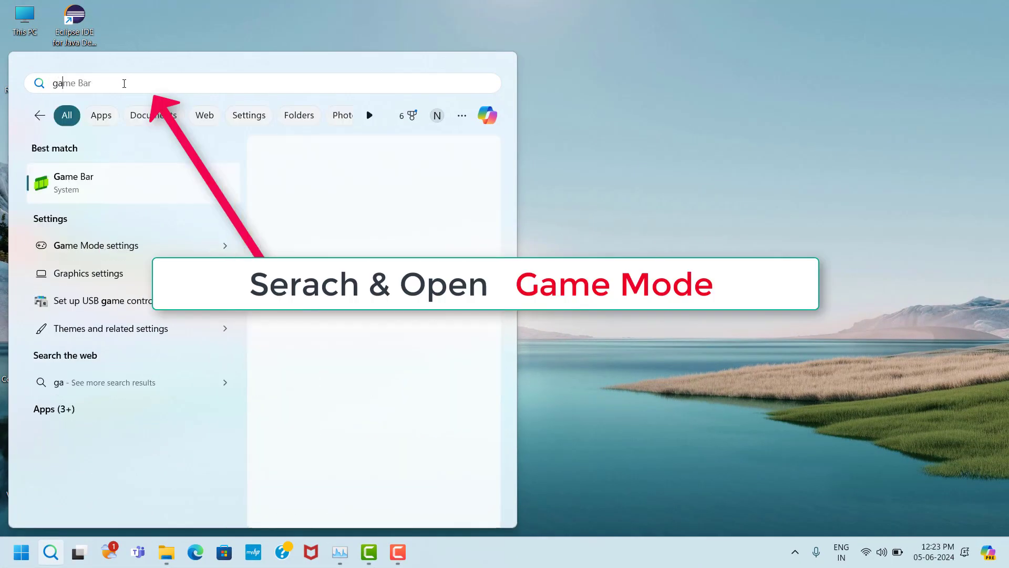
type("me mo")
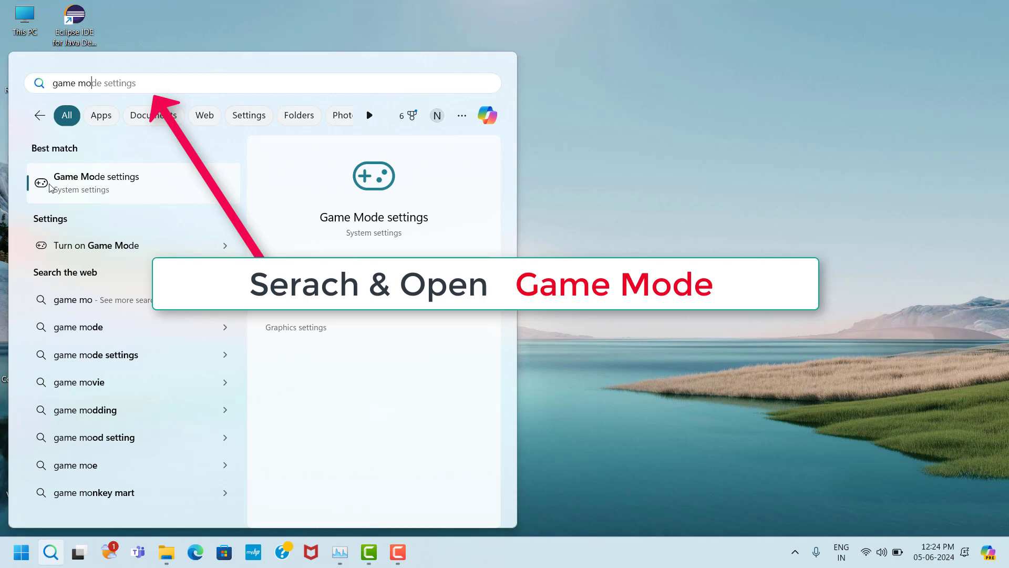
left_click(124, 185)
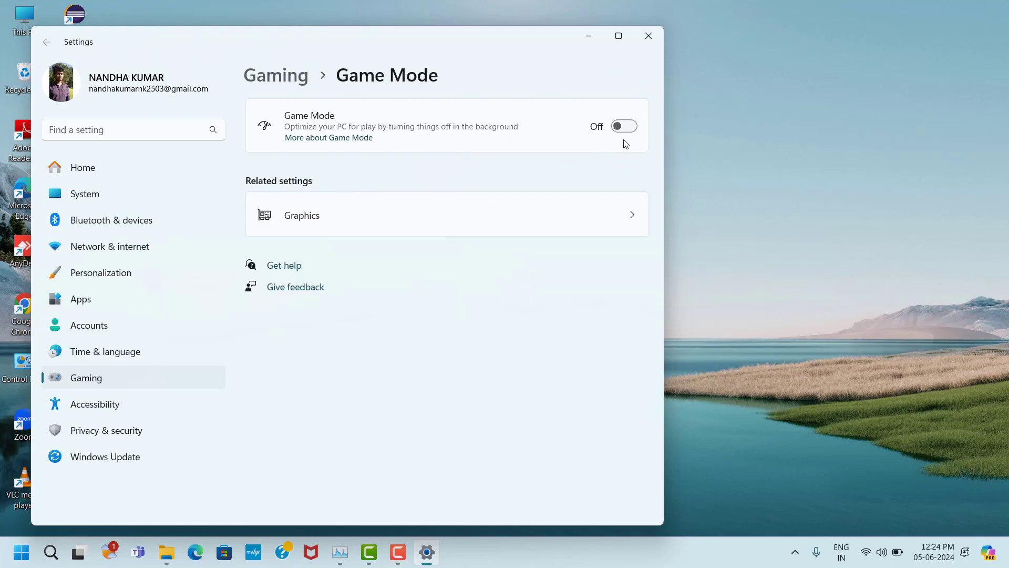
left_click(627, 128)
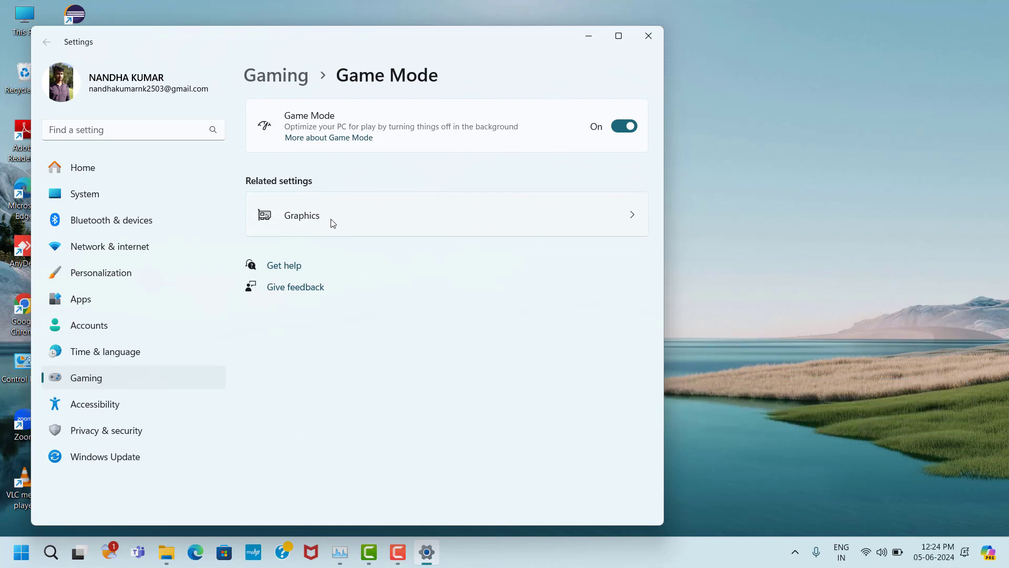
Open the default graphics settings from the related Graphics page to check the optimizations for windowed games, and close Settings.
left_click(638, 219)
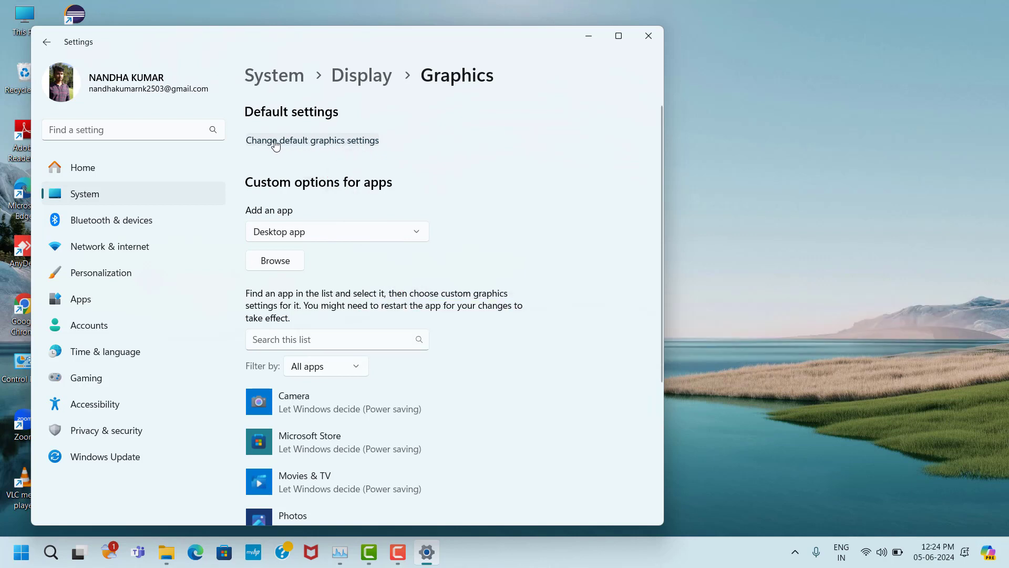
left_click(332, 142)
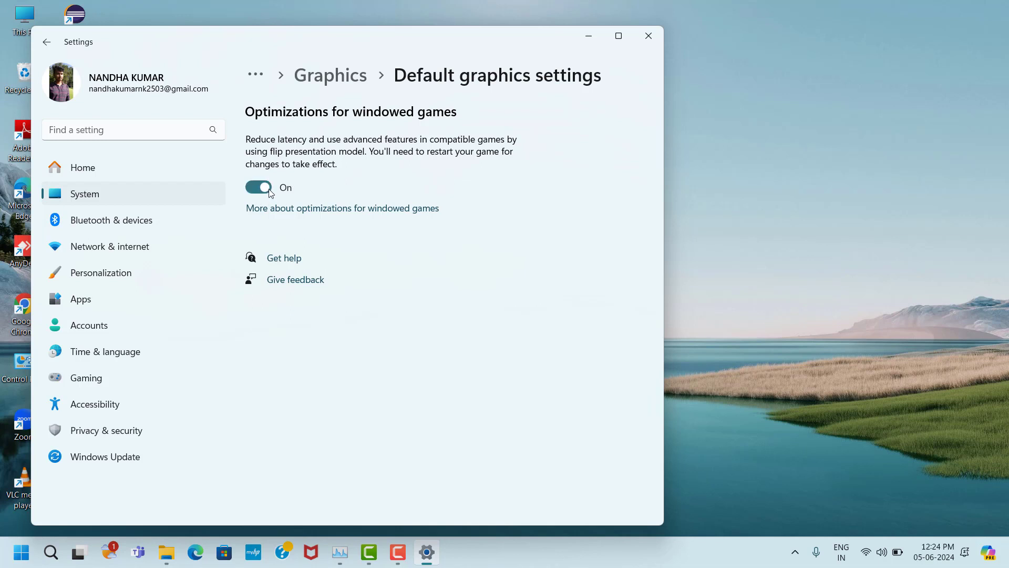
key("alt+F4")
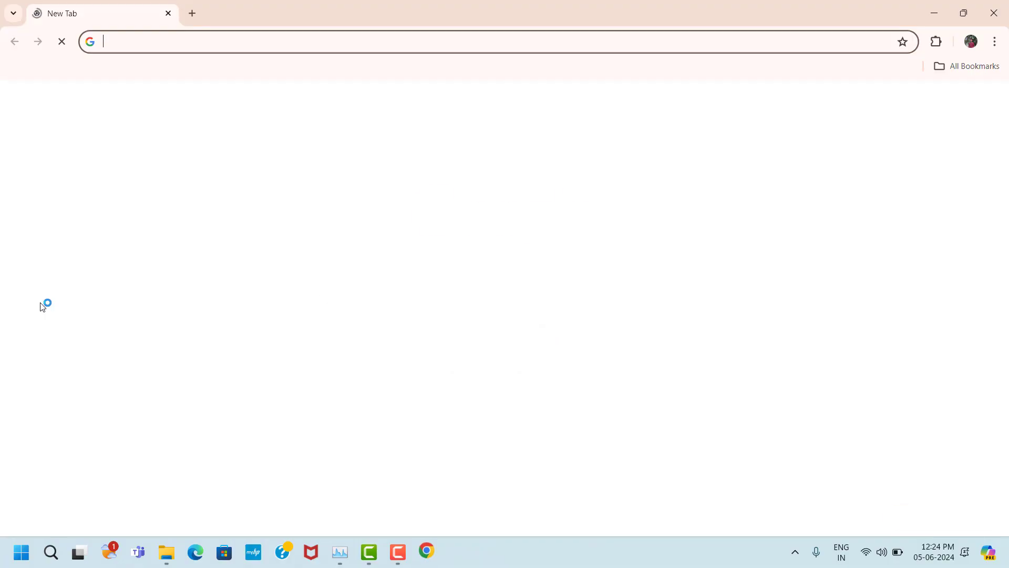
Search Google in Chrome for "directx setup".
left_click(378, 290)
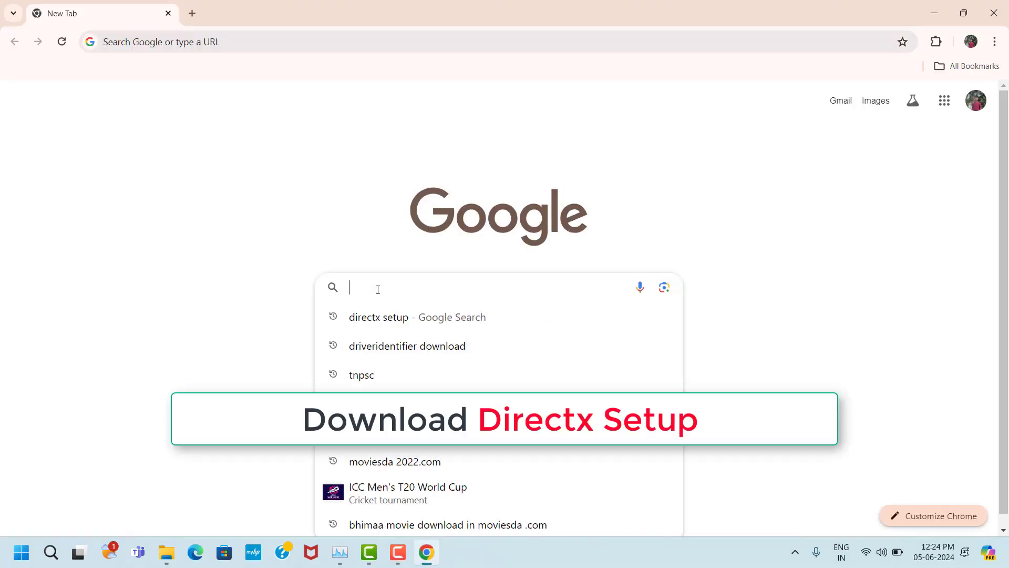
type("di")
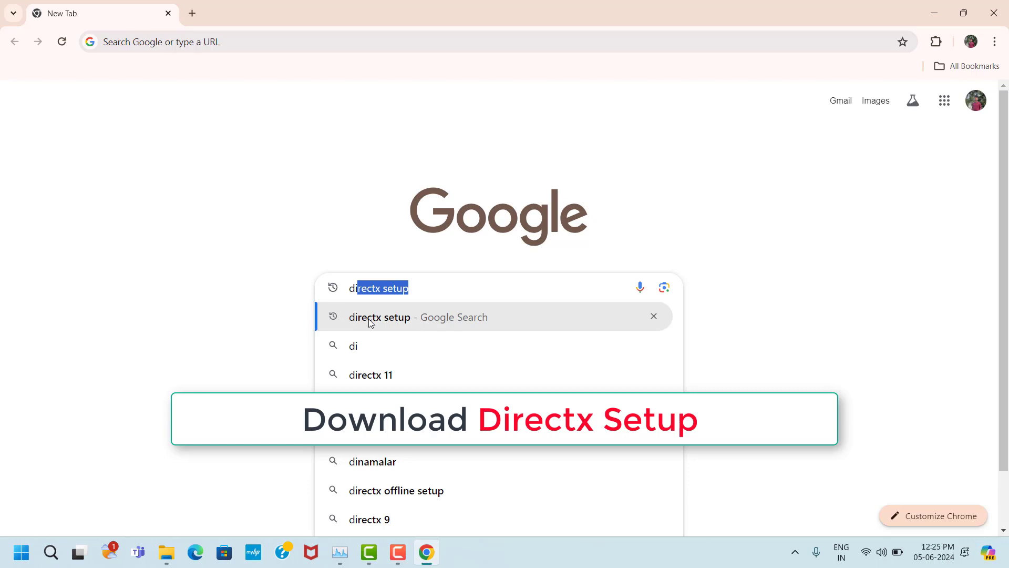
left_click(399, 318)
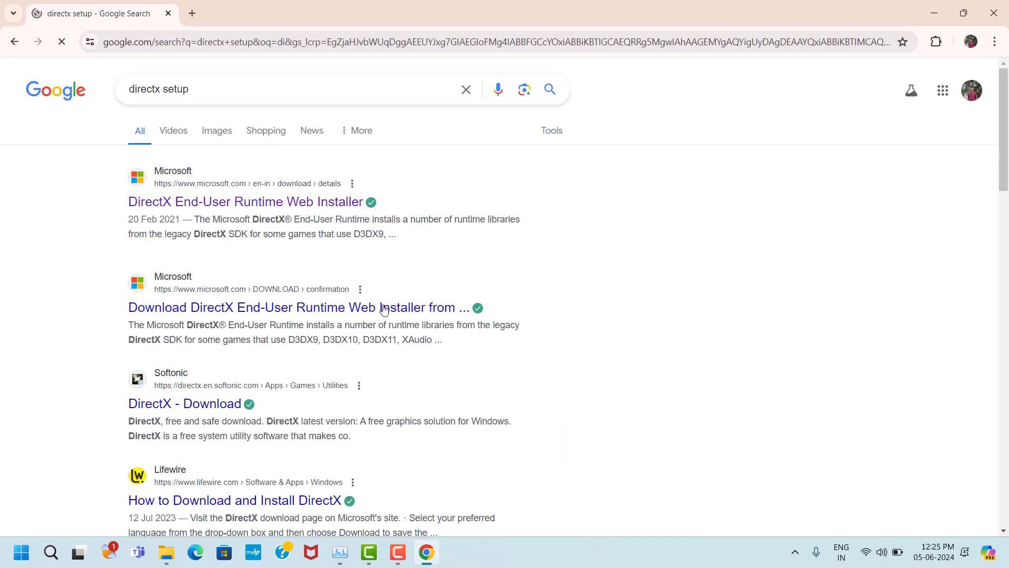
Open Microsoft's DirectX End-User Runtime Web Installer page and download the English installer.
left_click(134, 201)
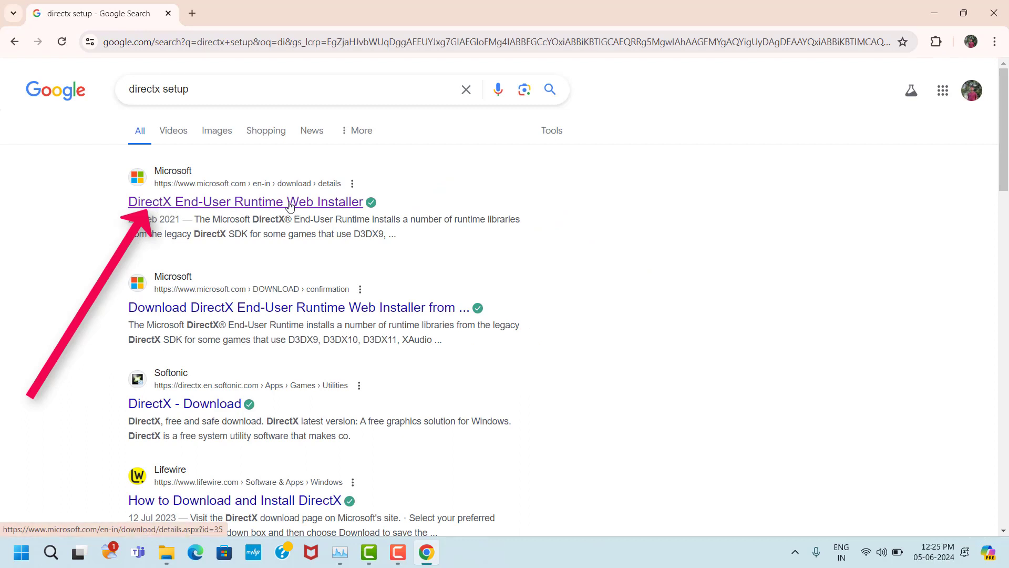
left_click(258, 208)
scroll(462, 299, "down", 5)
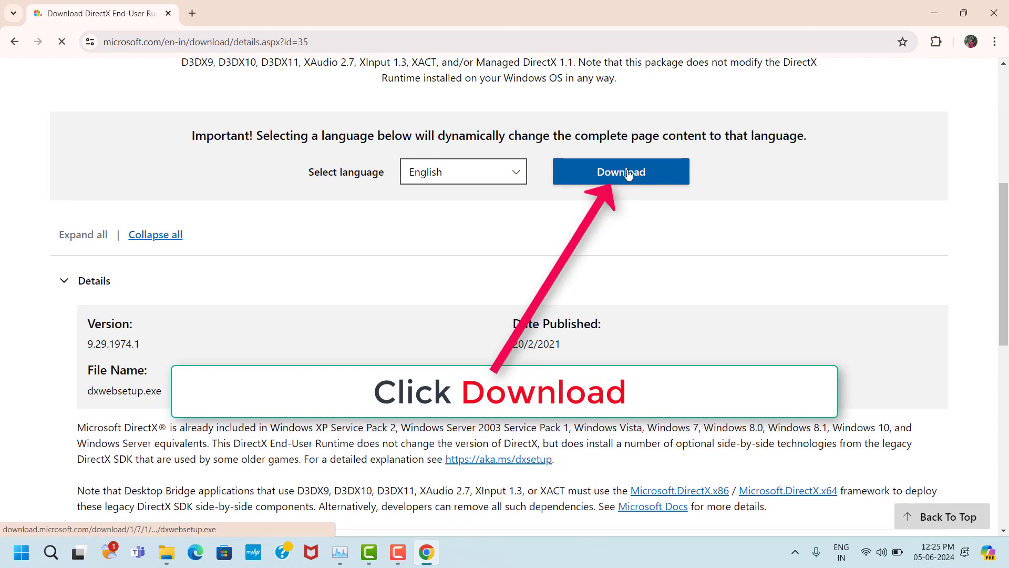
left_click(654, 176)
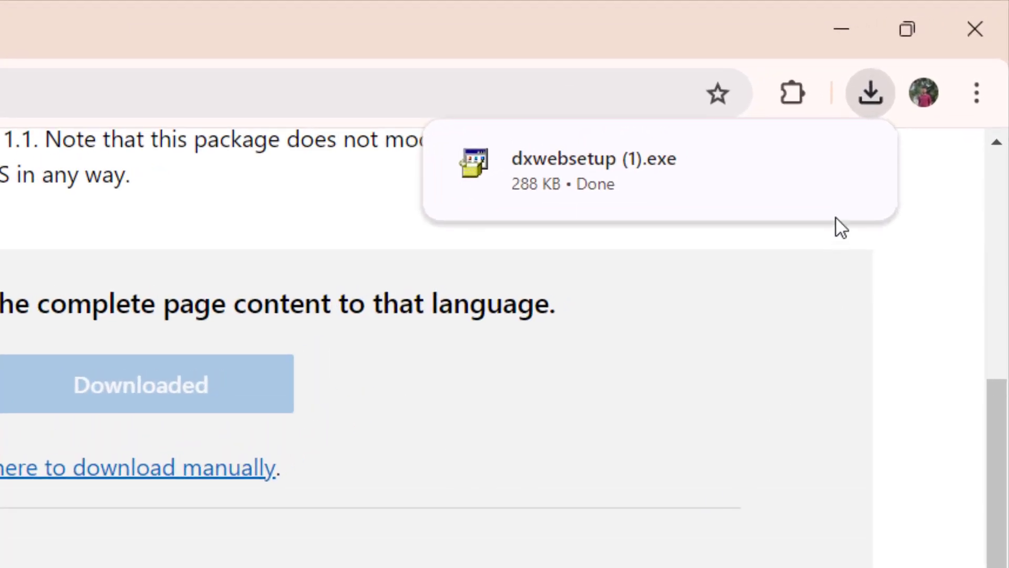
Run the downloaded dxwebsetup (1).exe and go through the DirectX runtime setup, accepting the license agreement.
left_click(849, 162)
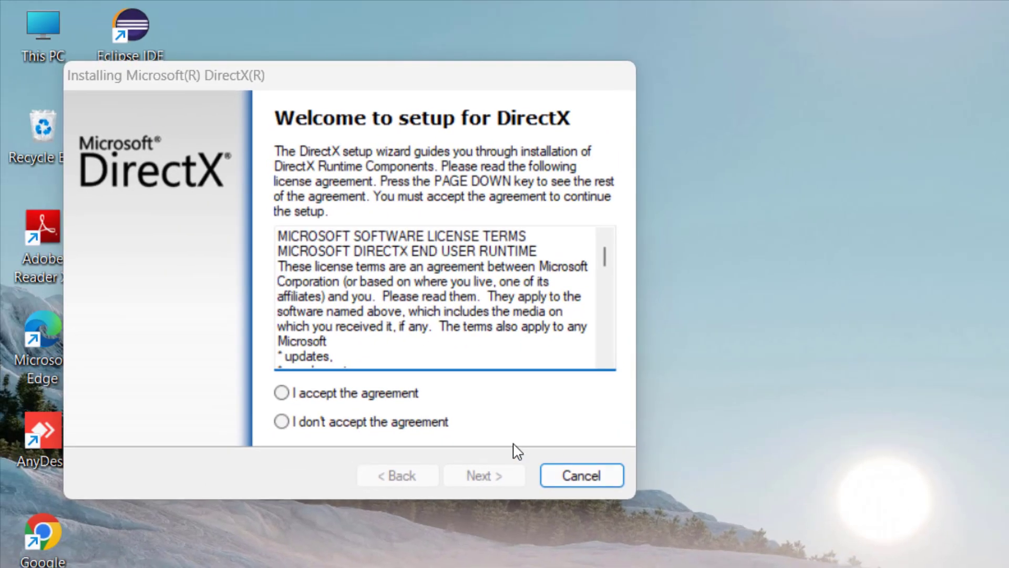
left_click(281, 394)
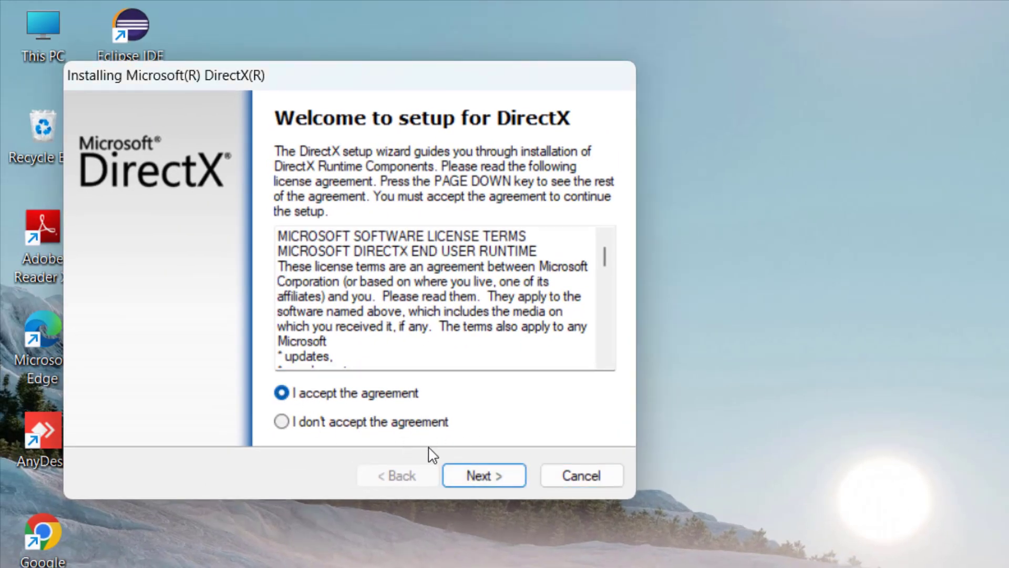
left_click(469, 475)
left_click(470, 477)
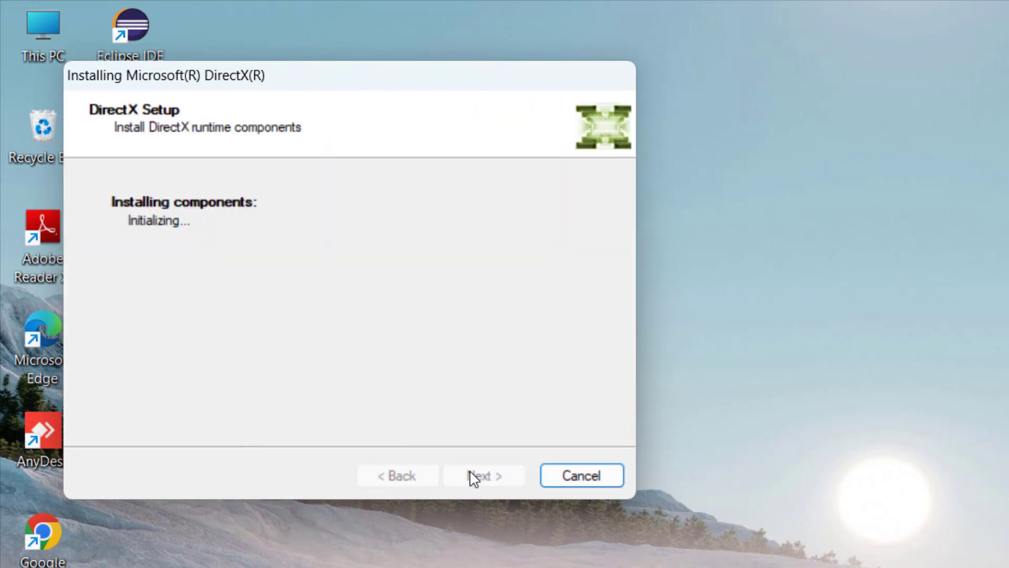
left_click(499, 478)
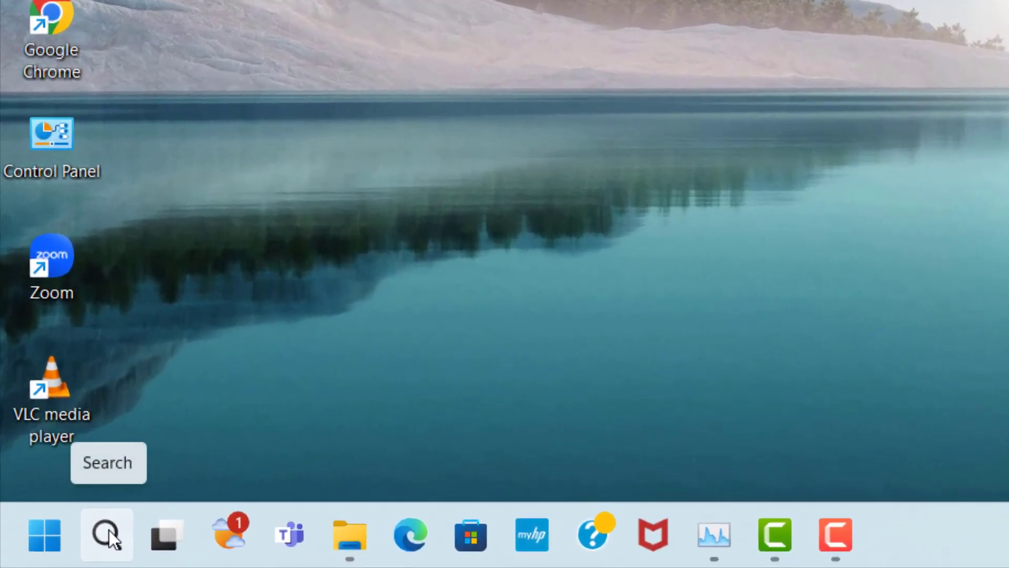
Search the system for Device Manager, open it and expand the Display adapters category.
left_click(109, 530)
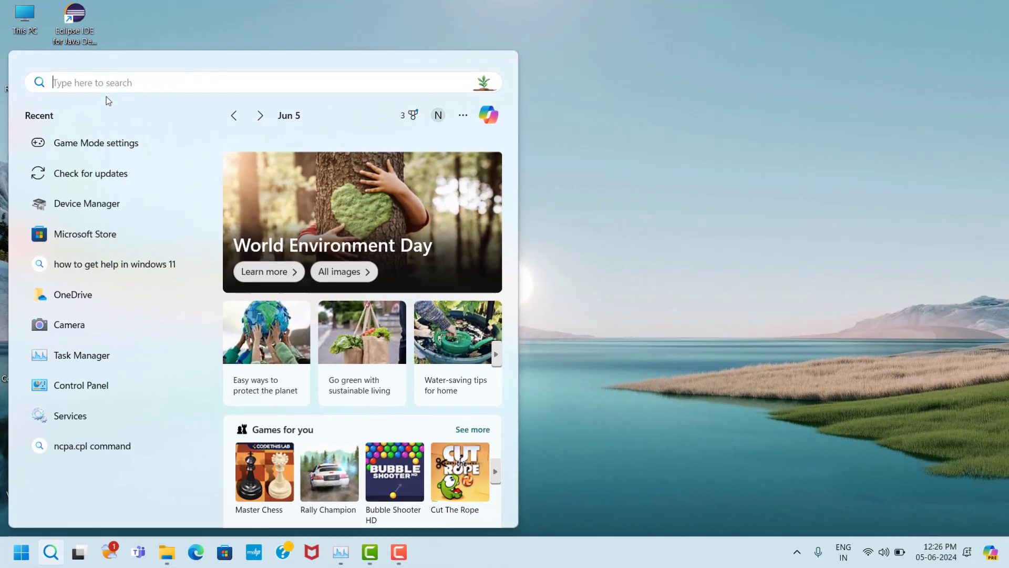
type("dev")
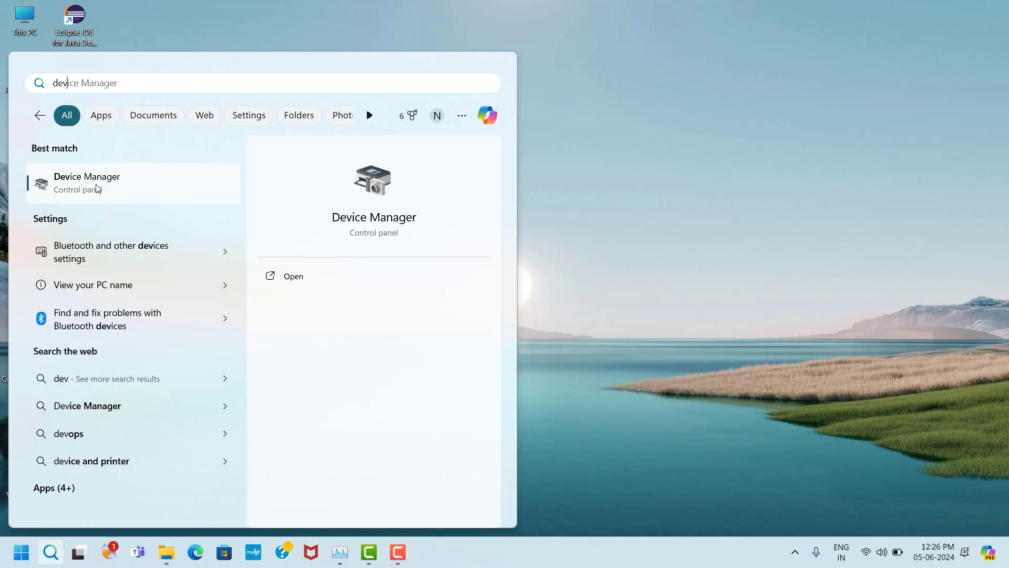
left_click(64, 187)
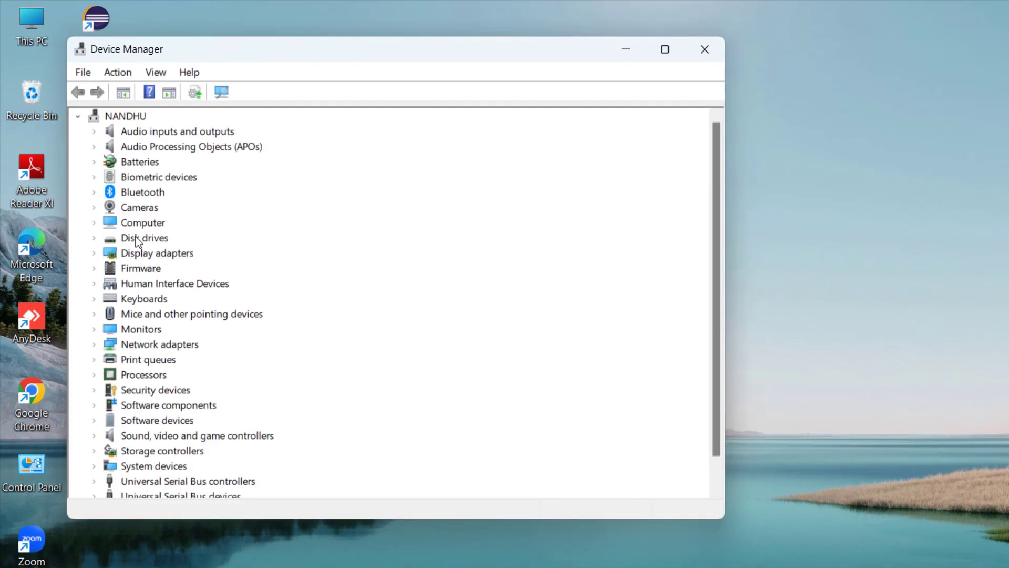
left_click(150, 255)
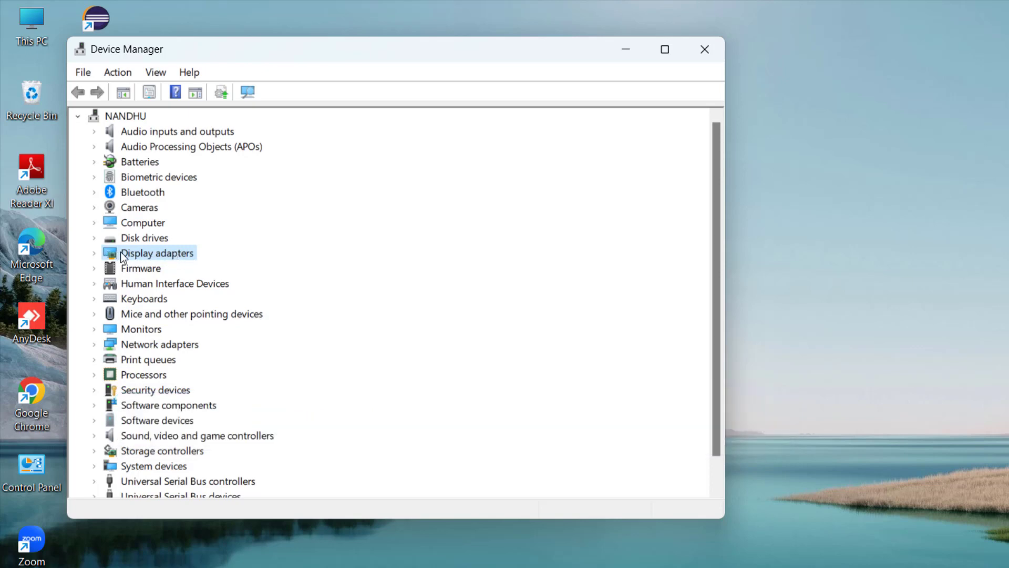
left_click(96, 253)
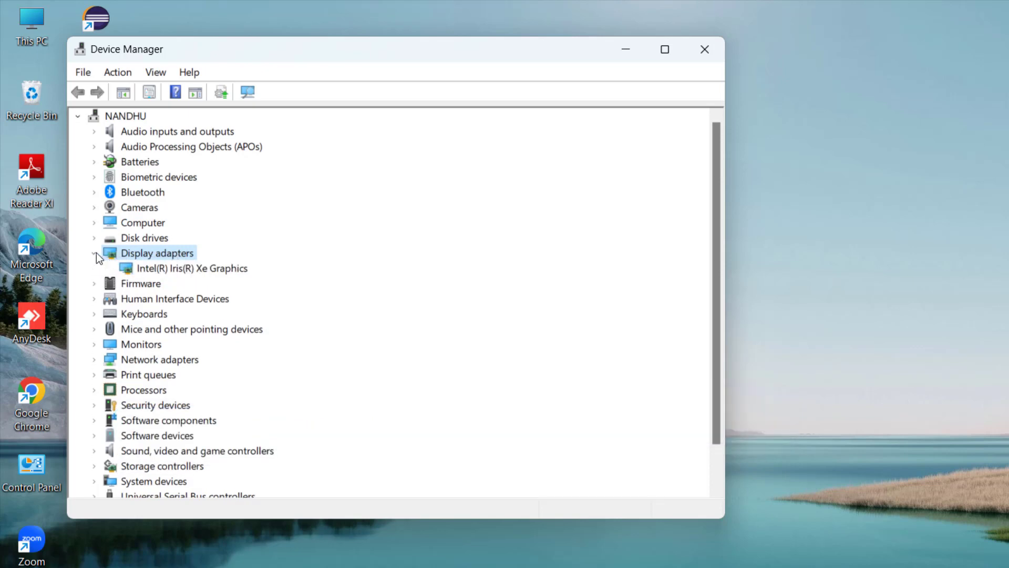
Update the Intel(R) Iris(R) Xe Graphics driver by installing the model of the same name from the list of available drivers on the computer.
left_click(184, 269)
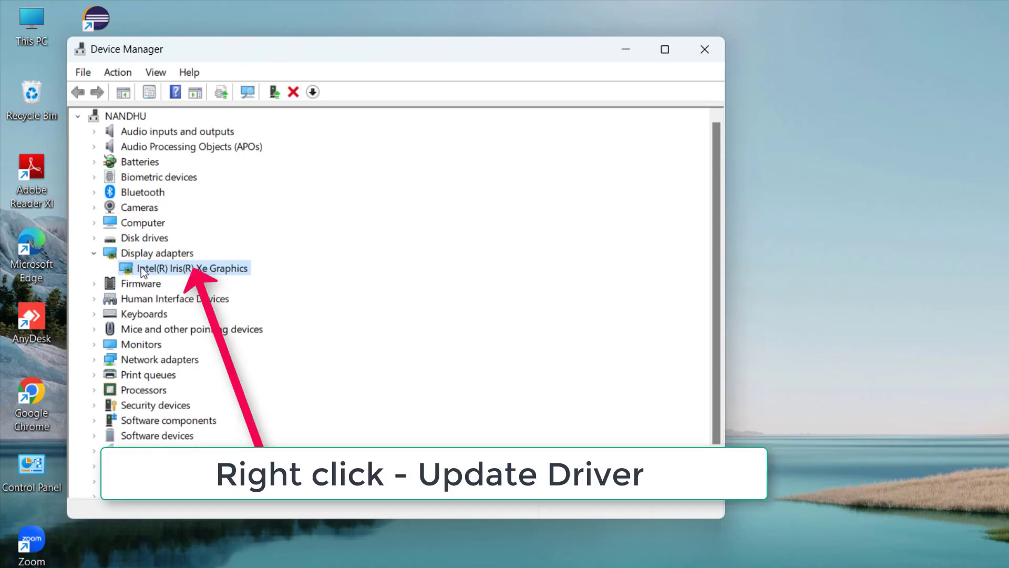
right_click(208, 269)
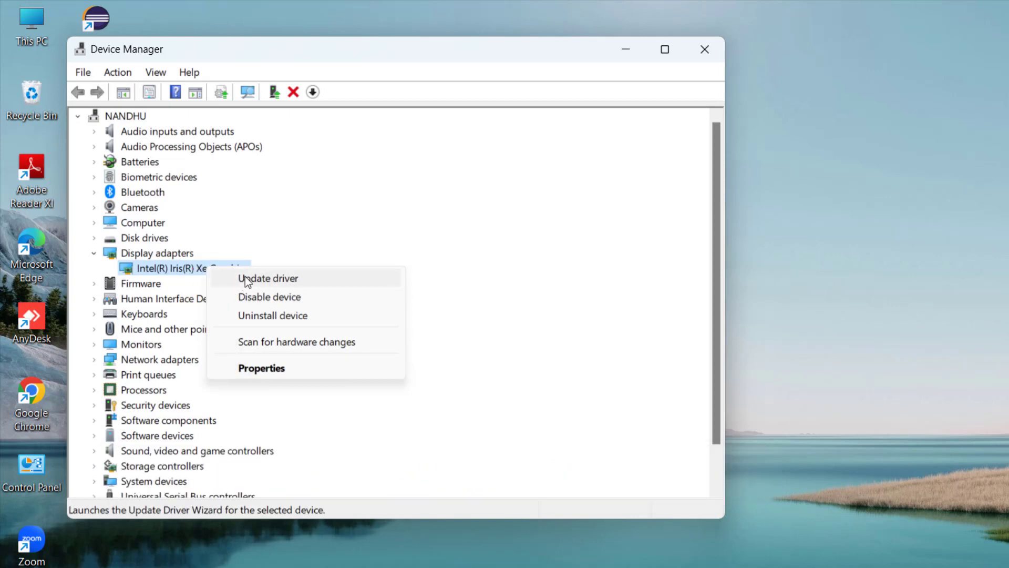
left_click(289, 284)
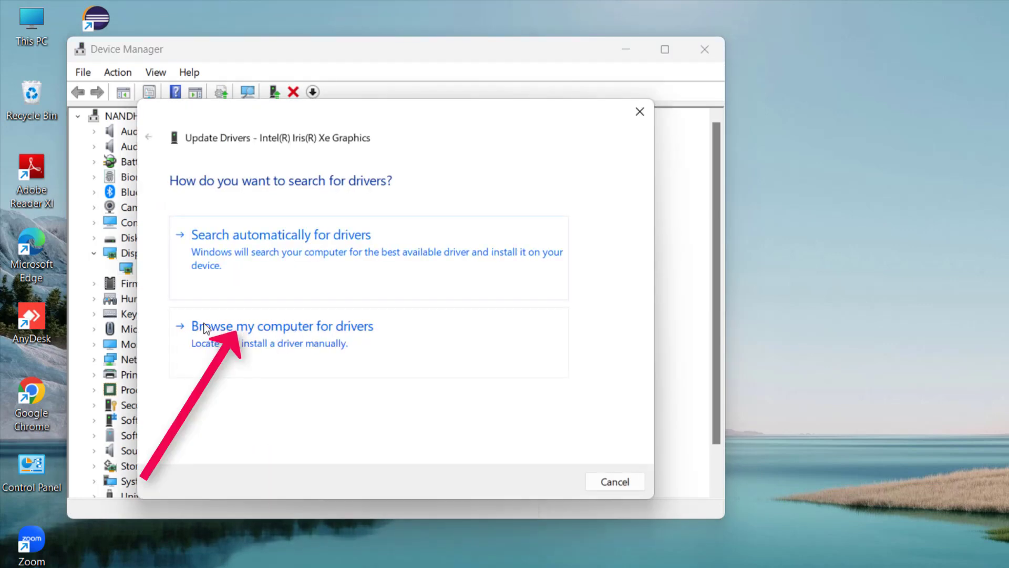
left_click(281, 330)
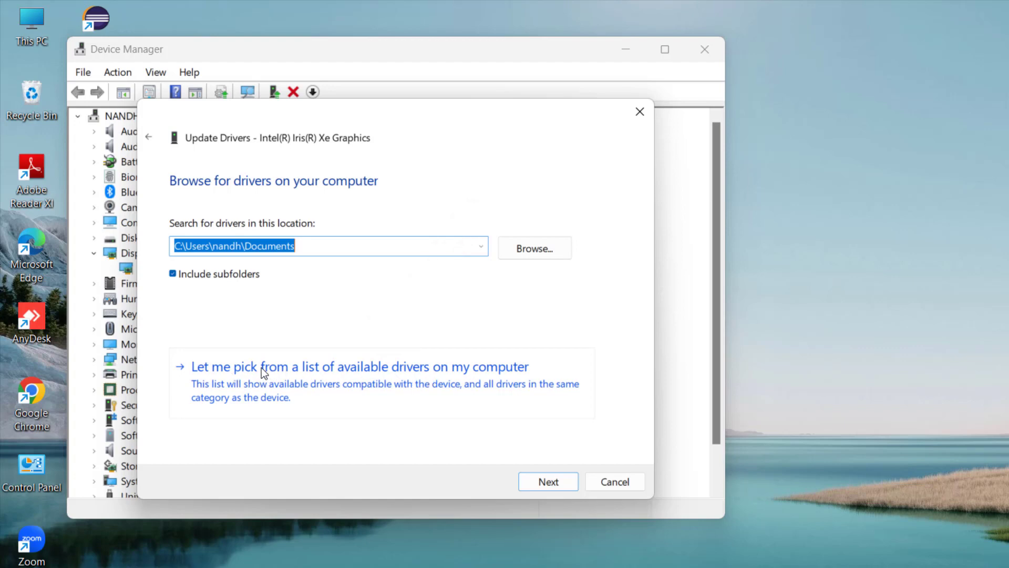
left_click(351, 373)
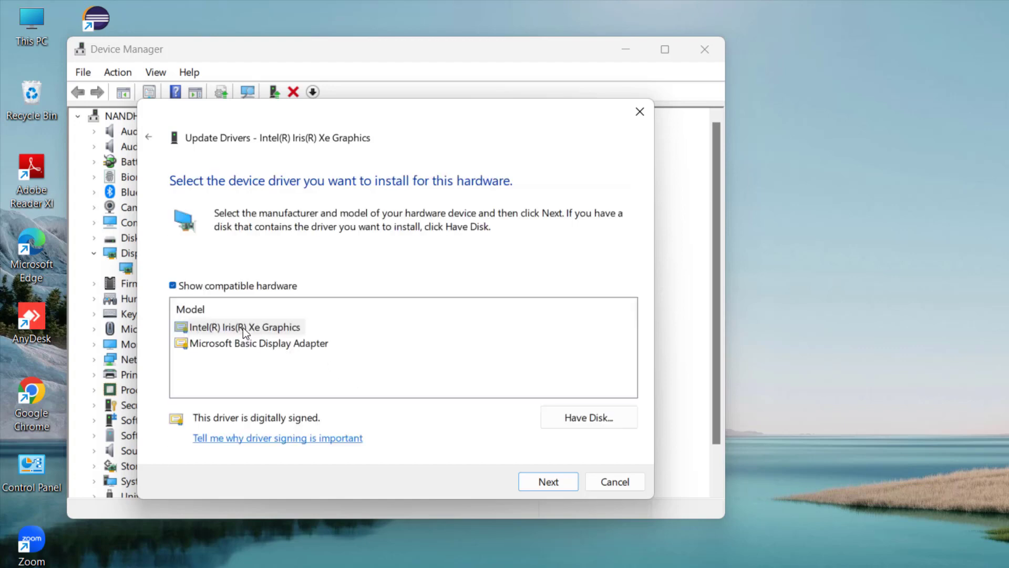
left_click(190, 330)
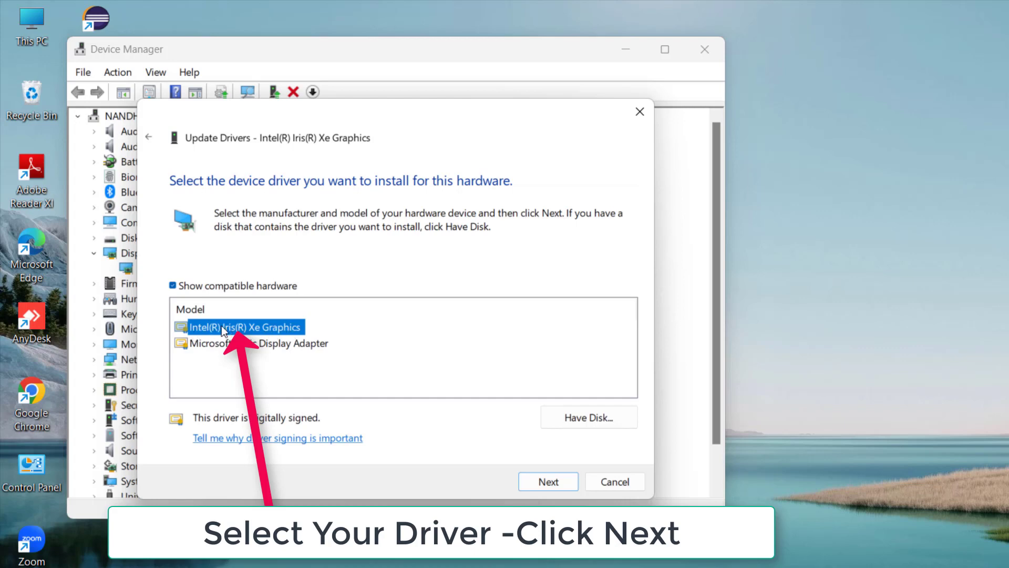
left_click(559, 482)
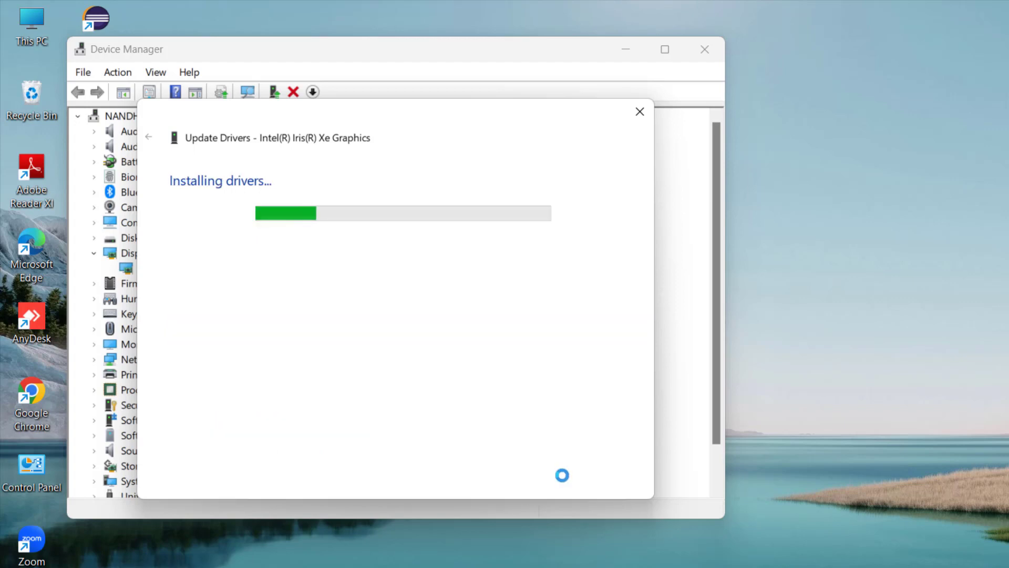